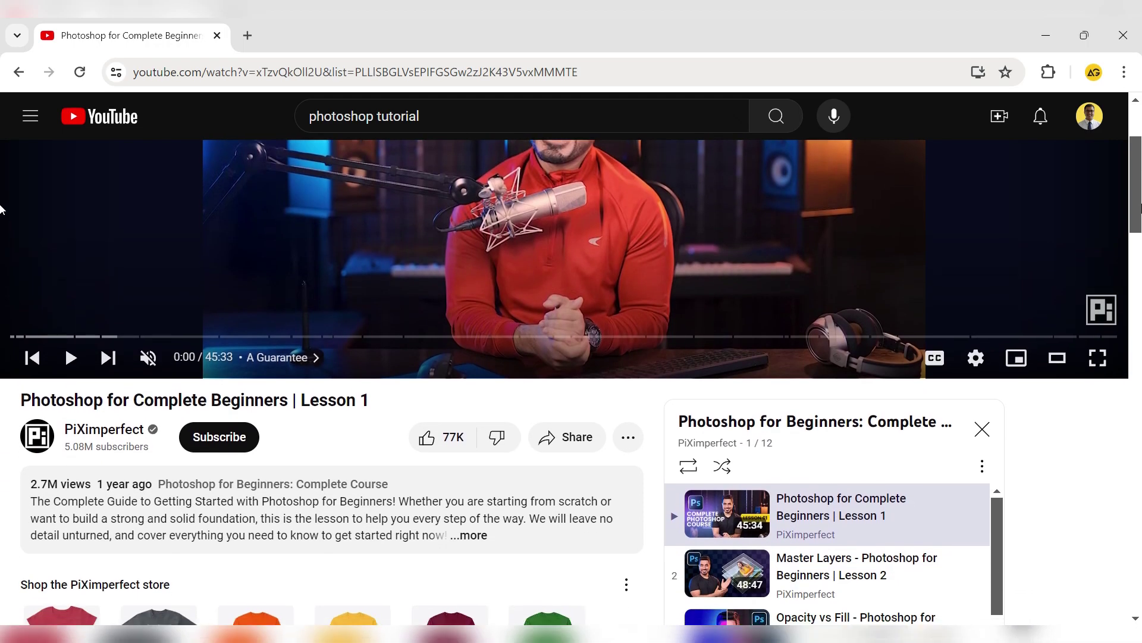
{"action": "scroll", "coordinate": [3, 208], "scroll_direction": "down", "scroll_amount": 1}
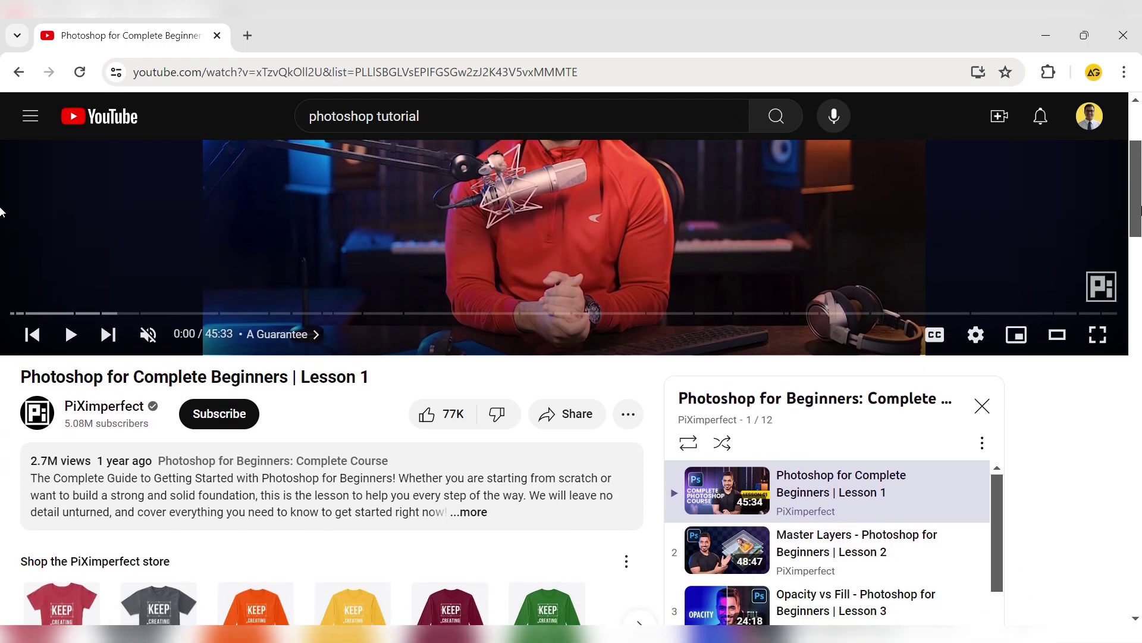
Save the 'Photoshop for Beginners: Complete Course' playlist to Library from its options menu.
{"action": "left_click", "coordinate": [983, 443]}
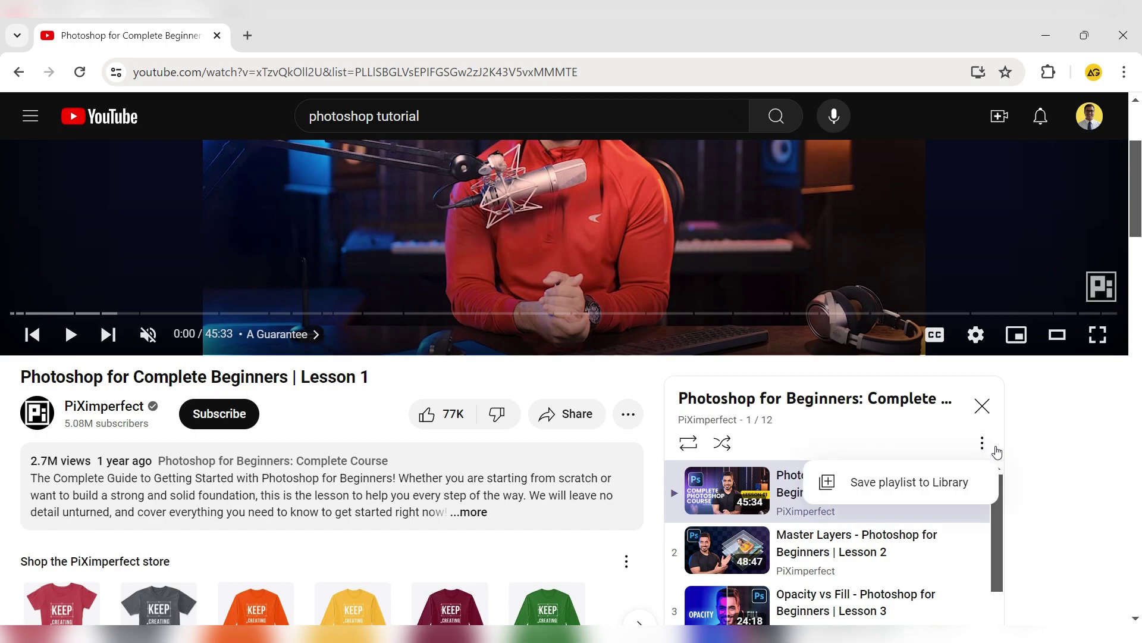
{"action": "left_click", "coordinate": [910, 482]}
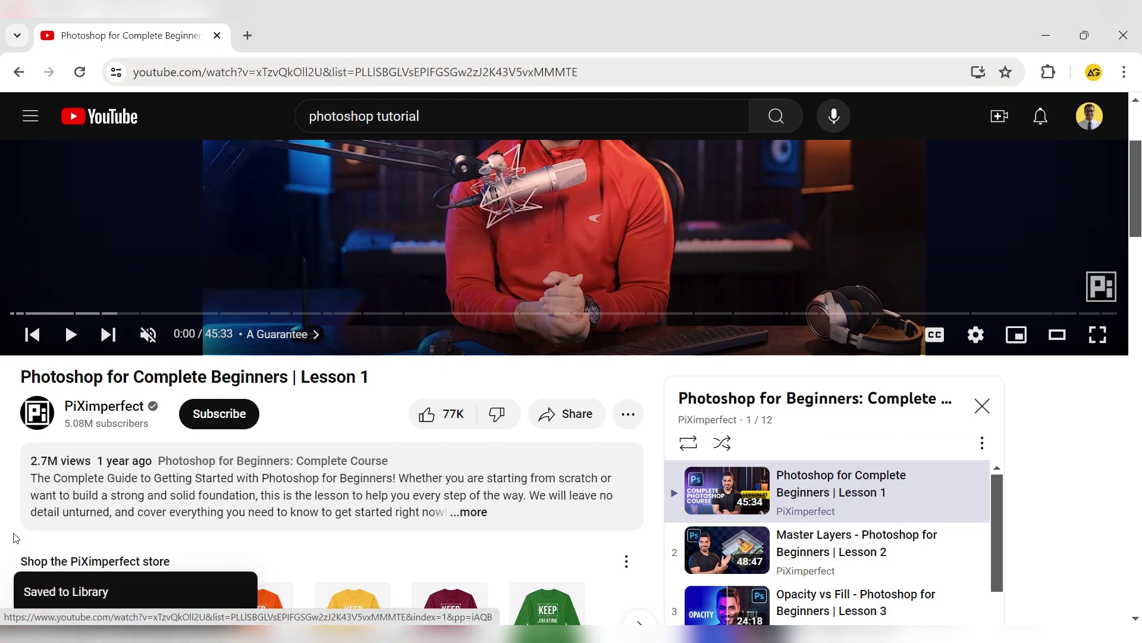
Show the saved Playlists page with the Photoshop course listed, and dismiss the miniplayer.
{"action": "left_click", "coordinate": [31, 116]}
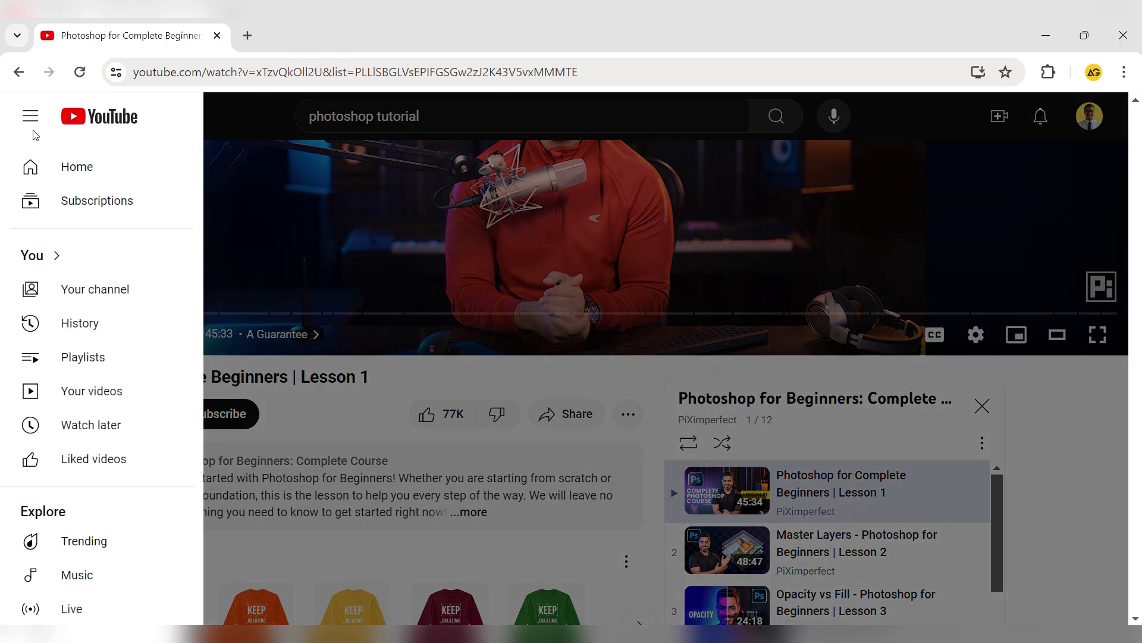
{"action": "left_click", "coordinate": [102, 362]}
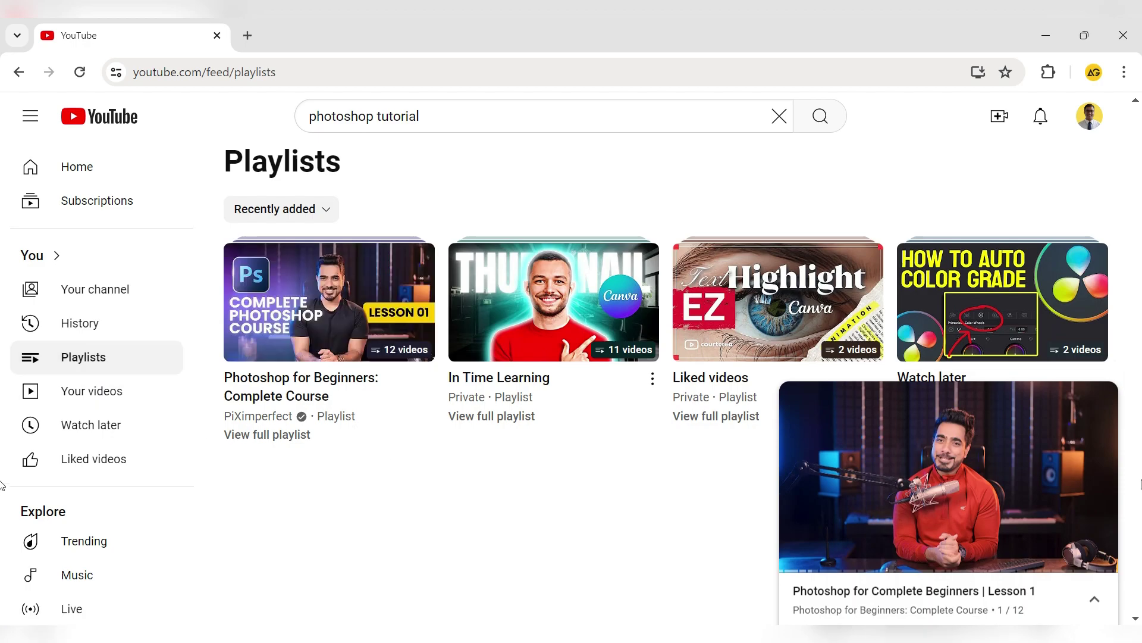
{"action": "left_click", "coordinate": [1102, 398]}
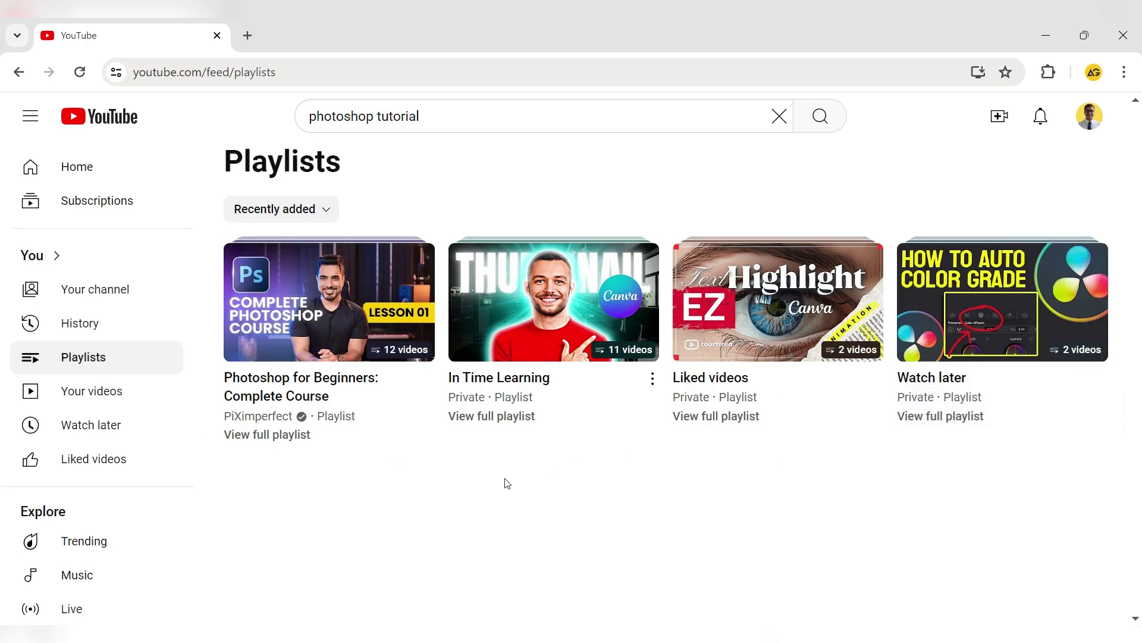
Download every video in the 'Photoshop for Beginners: Complete Course' playlist, starting with Lesson 1.
{"action": "left_click", "coordinate": [259, 435]}
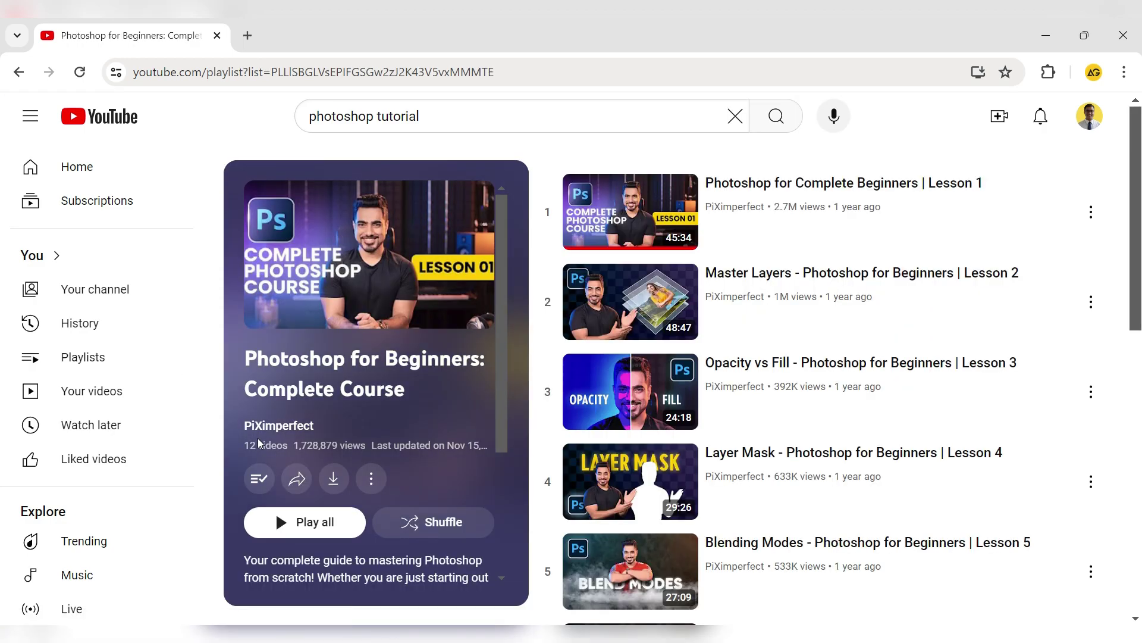
{"action": "left_click", "coordinate": [335, 482]}
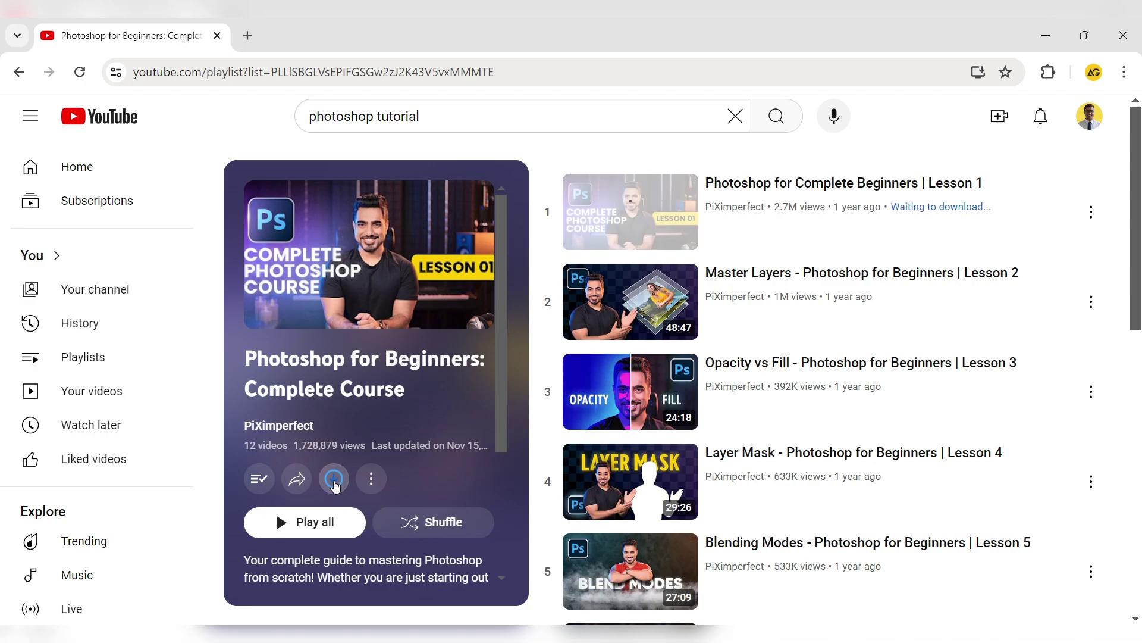